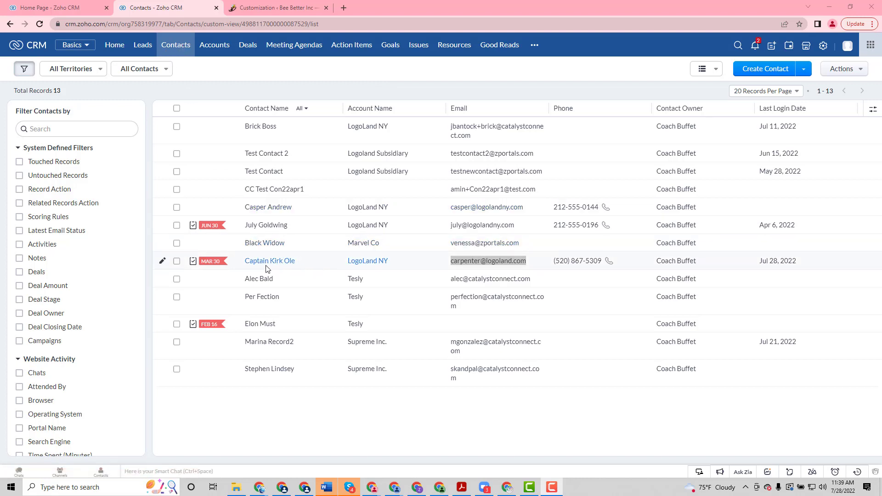
- Open the LogoLand NY contact flagged MAR 30 and start a new related meeting agenda
click(290, 265)
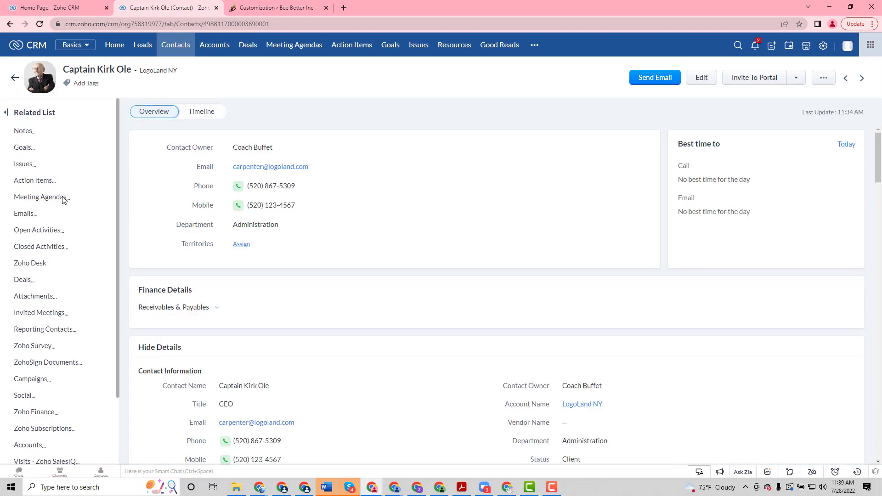
mouse_move(56, 202)
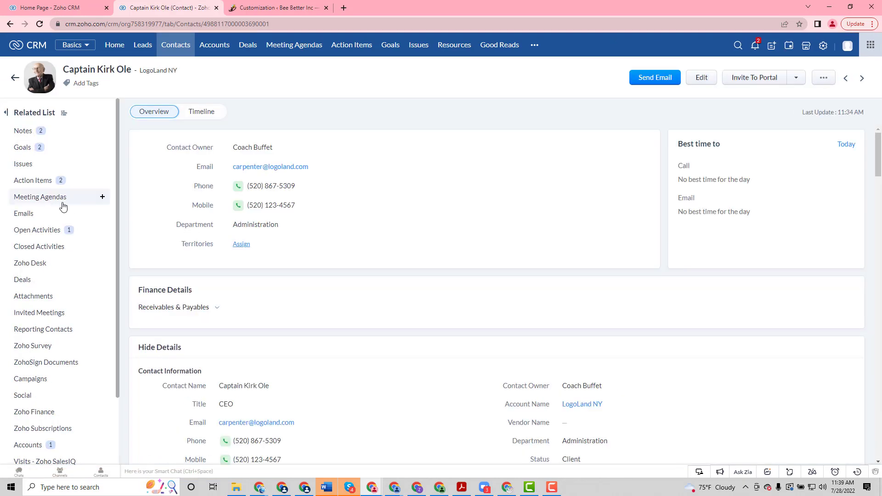
click(105, 199)
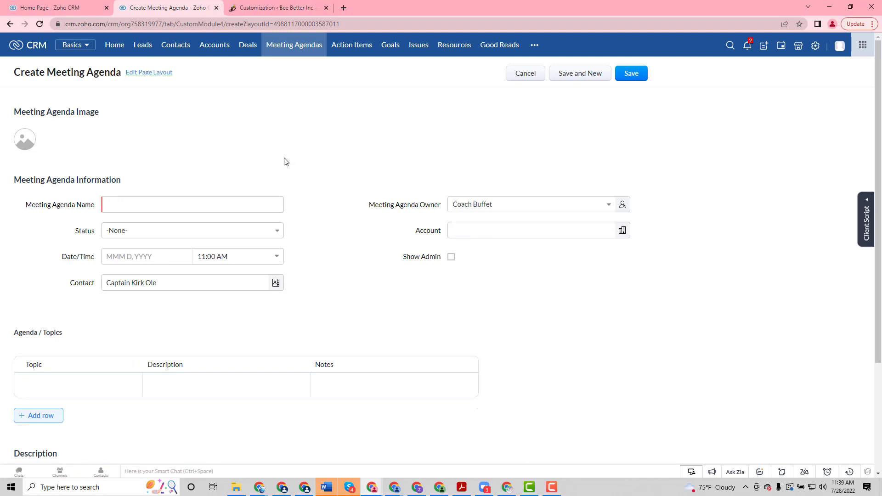
- Name the meeting agenda Demo Meeting and set its status to Scheduled
click(189, 201)
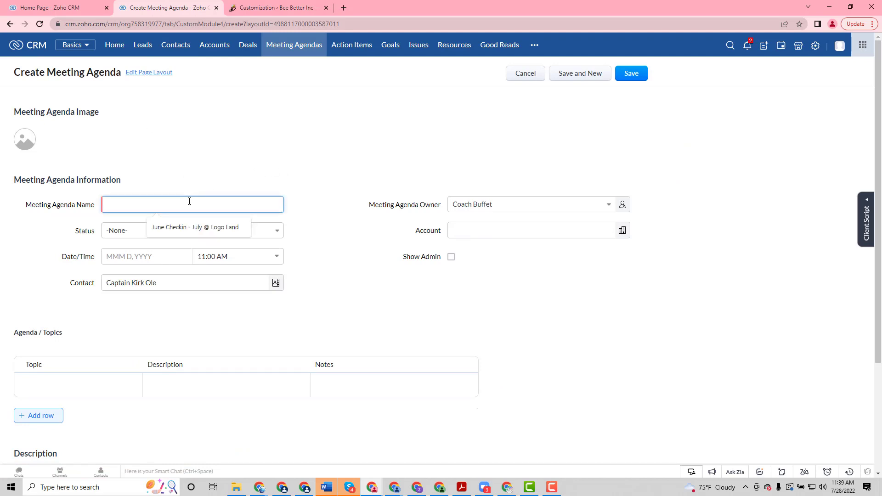
text(Demo Mee)
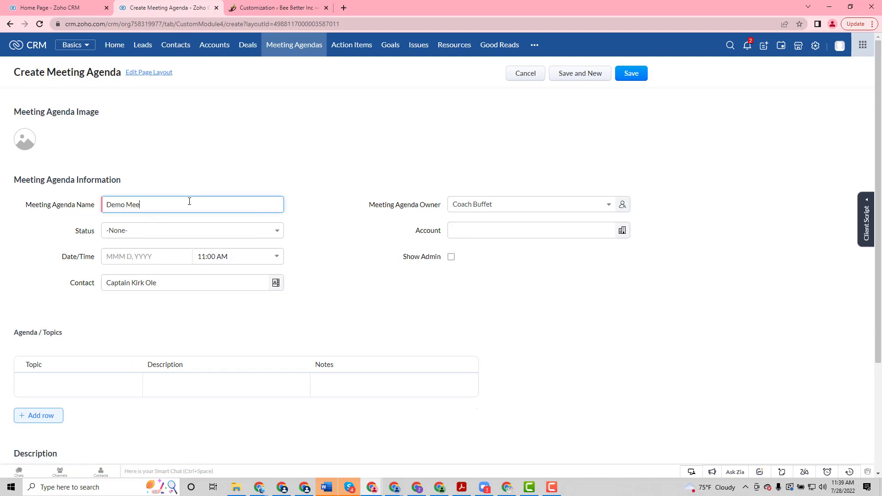
text(ting)
click(246, 235)
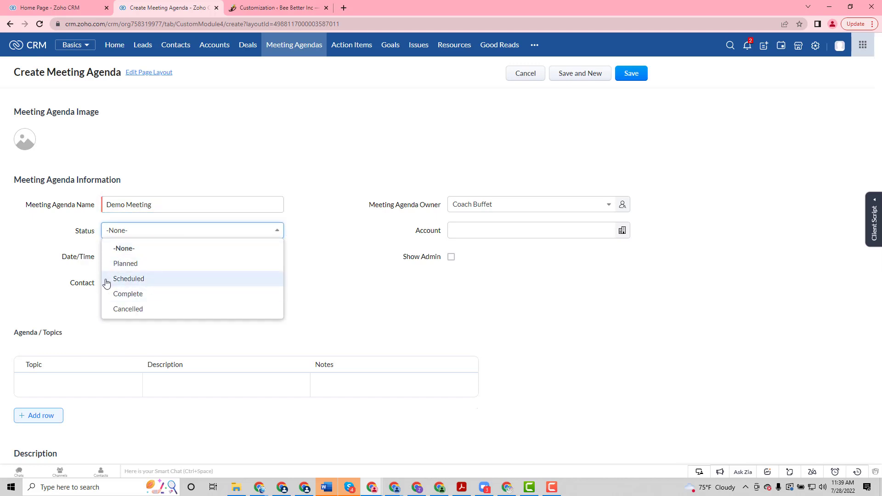
click(138, 280)
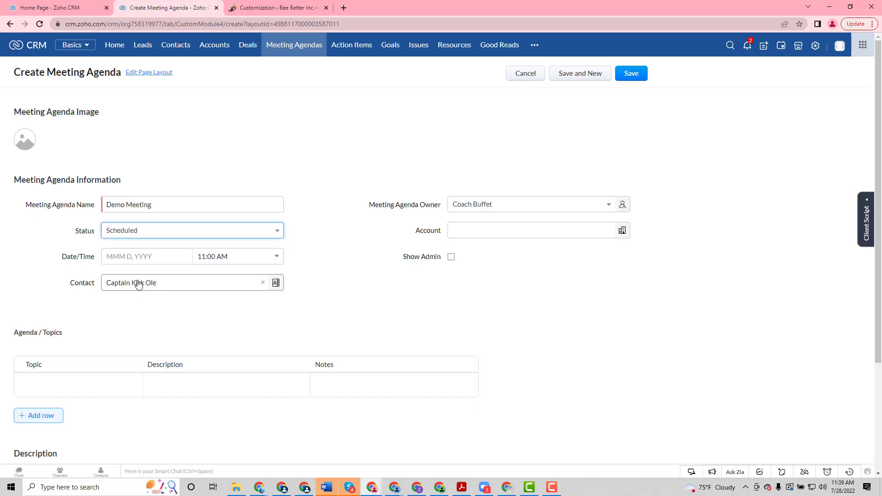
- Set the meeting agenda's date to Jul 28, 2022 and its account to LogoLand NY
click(126, 256)
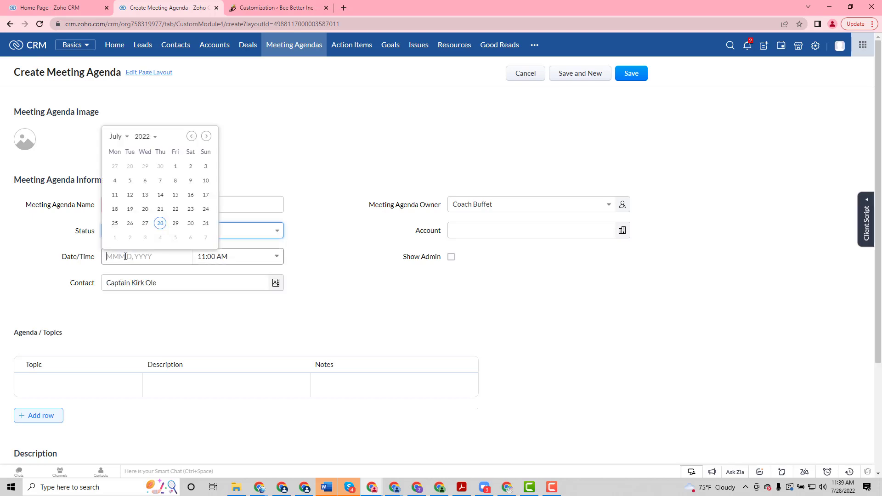
click(161, 223)
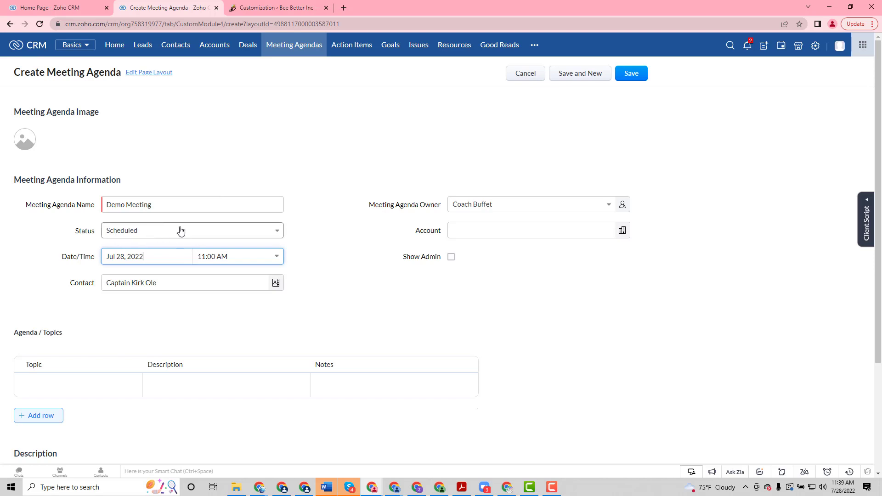
click(220, 236)
click(342, 241)
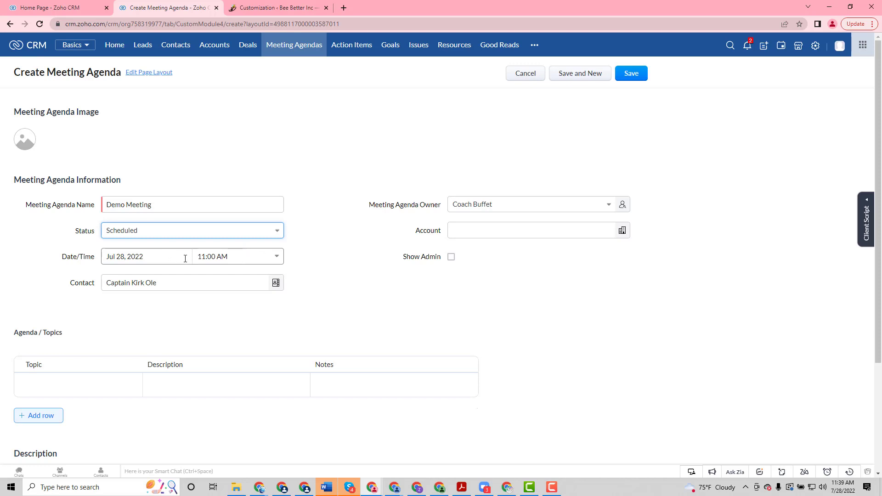
click(492, 230)
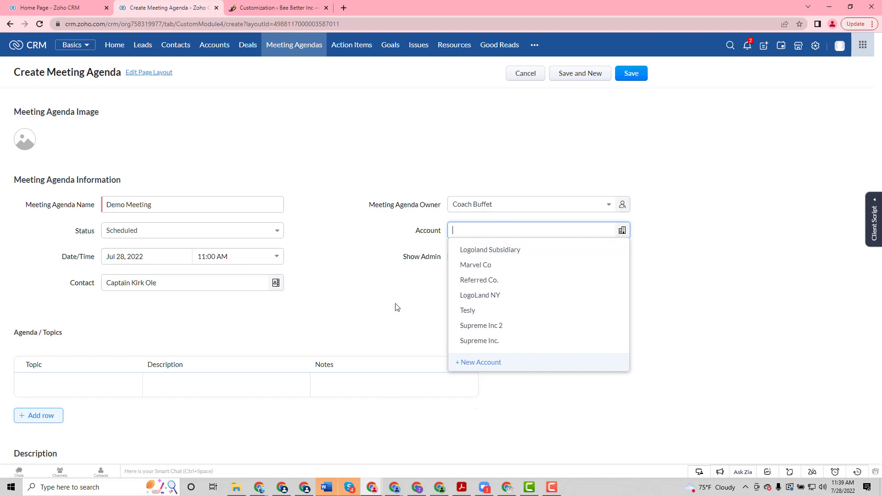
click(490, 296)
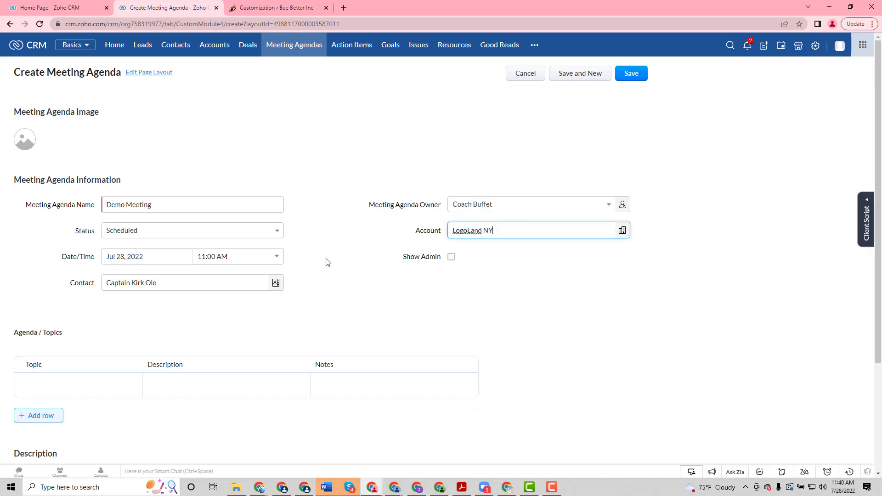
- Fill the agenda table with Topic 1 (Stuff Goes here), Topic 2 (This is description 2) and Topic 3 (Action Item needs to be assigned), including notes
scroll(338, 309, down, 3)
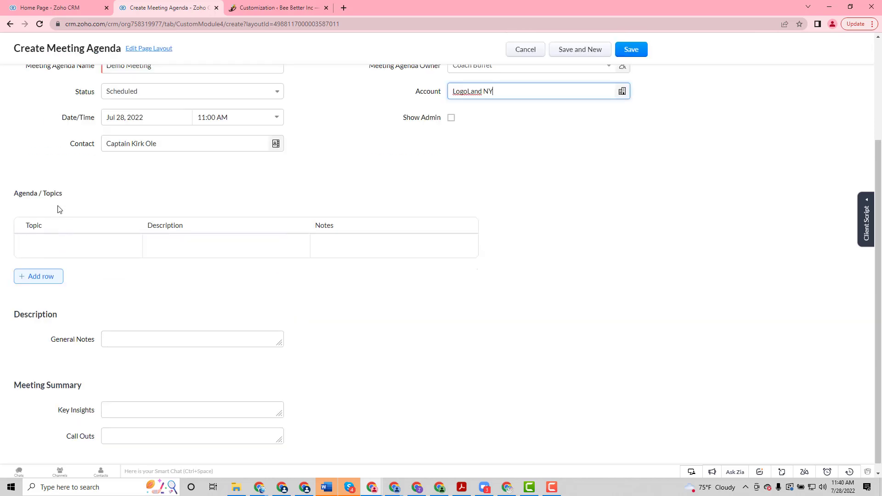
click(77, 242)
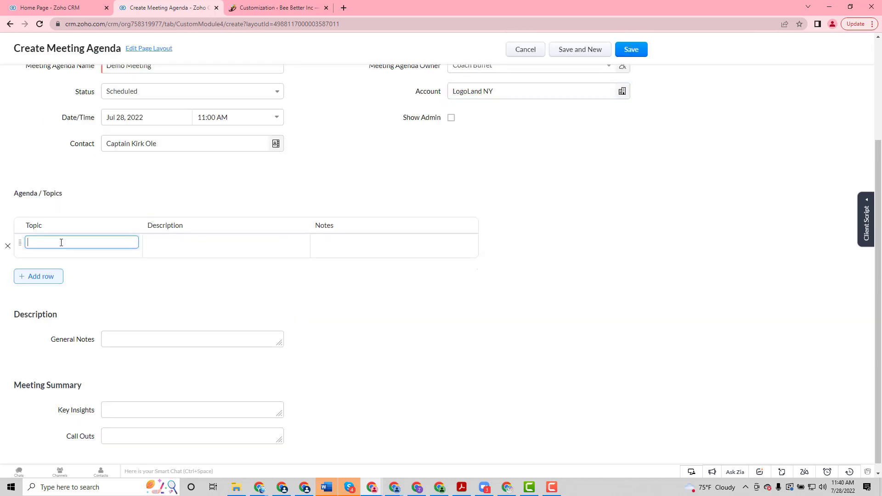
click(199, 247)
text(Description)
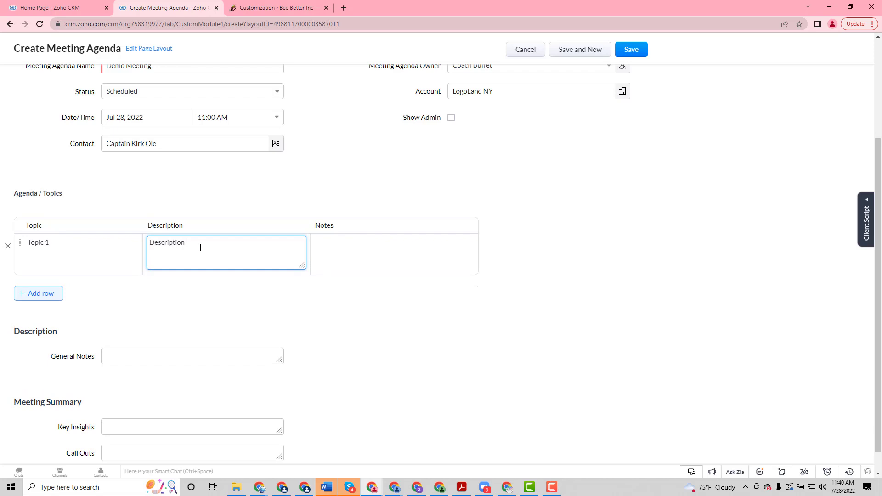
click(355, 242)
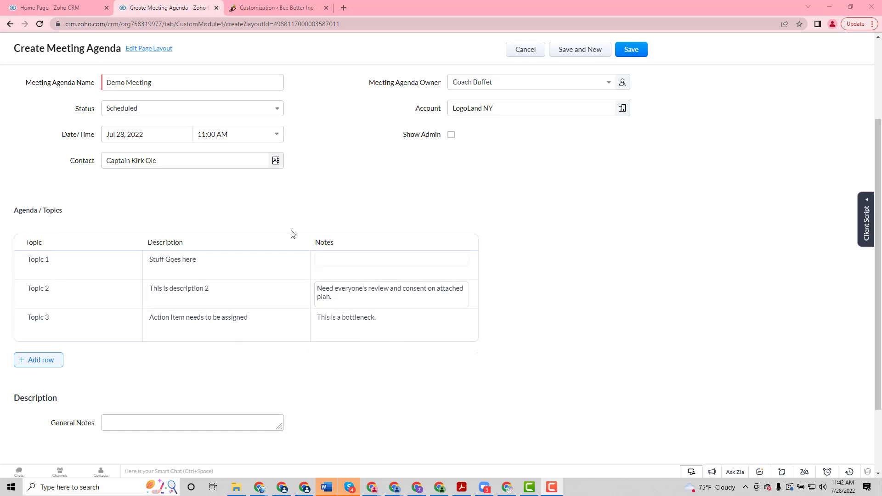
- Save the meeting agenda and open the Demo Meeting record from the contact's related meeting agendas
scroll(301, 363, down, 2)
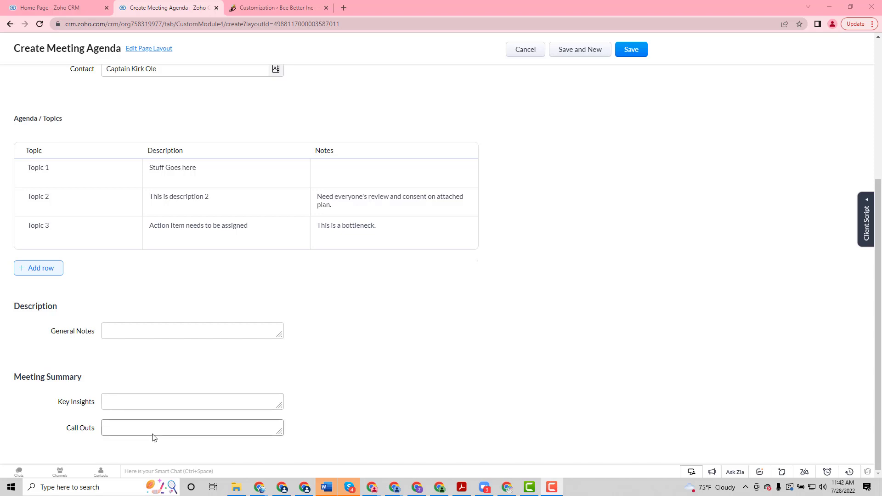
click(642, 54)
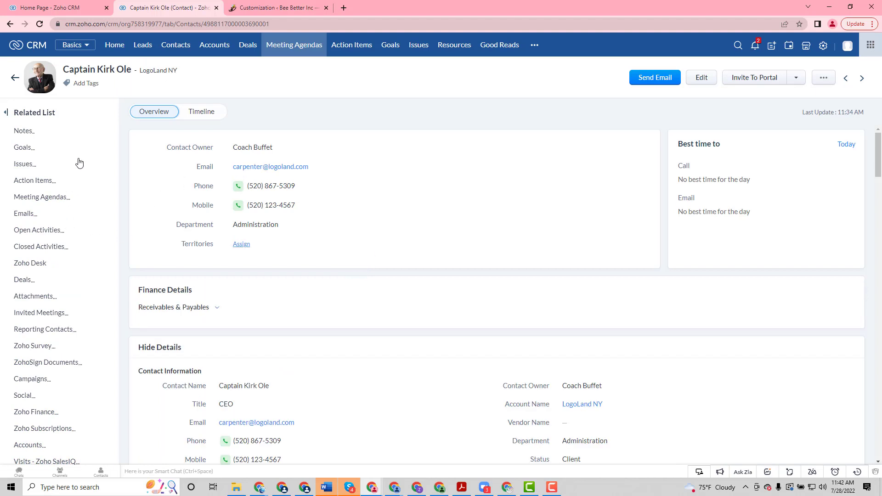
click(53, 200)
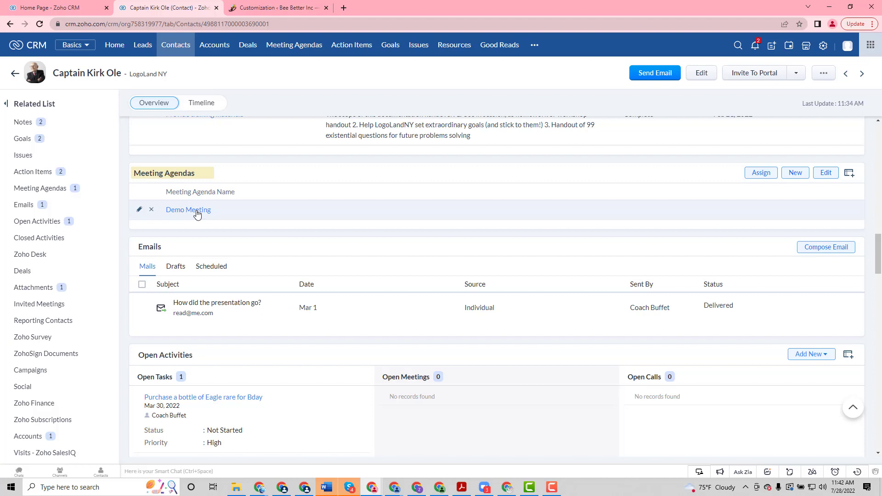
click(197, 215)
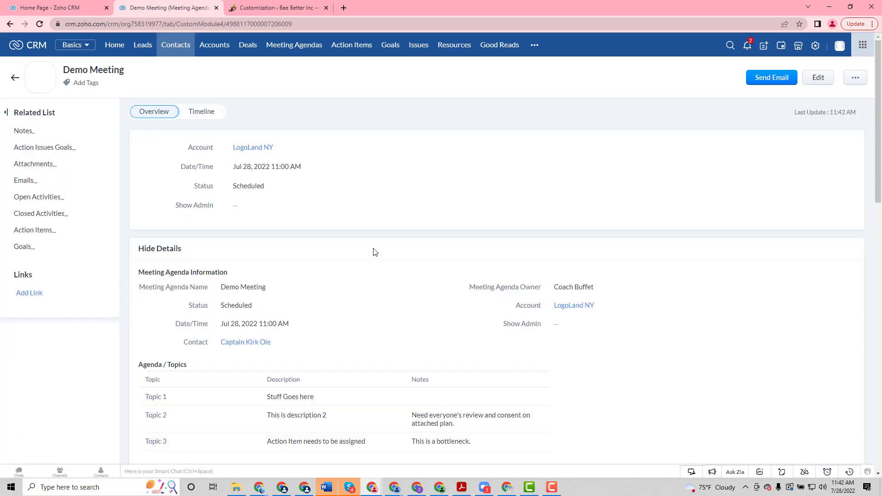
- Review the Demo Meeting record's agenda topics, meeting summary, attachments, and related issues, goals and action items
scroll(364, 336, down, 2)
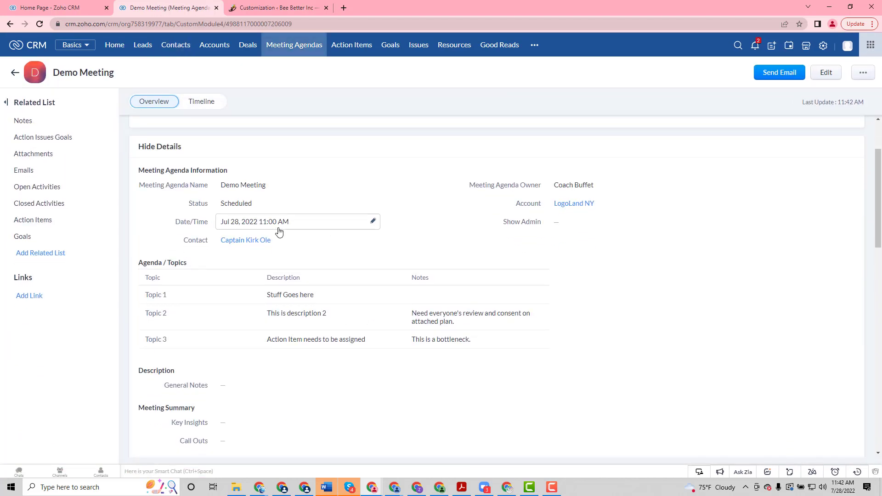
scroll(252, 291, down, 2)
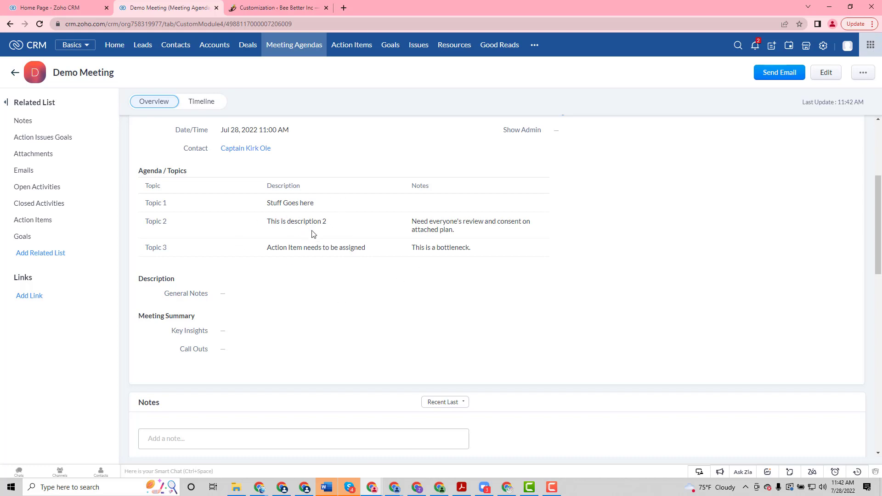
scroll(293, 298, down, 1)
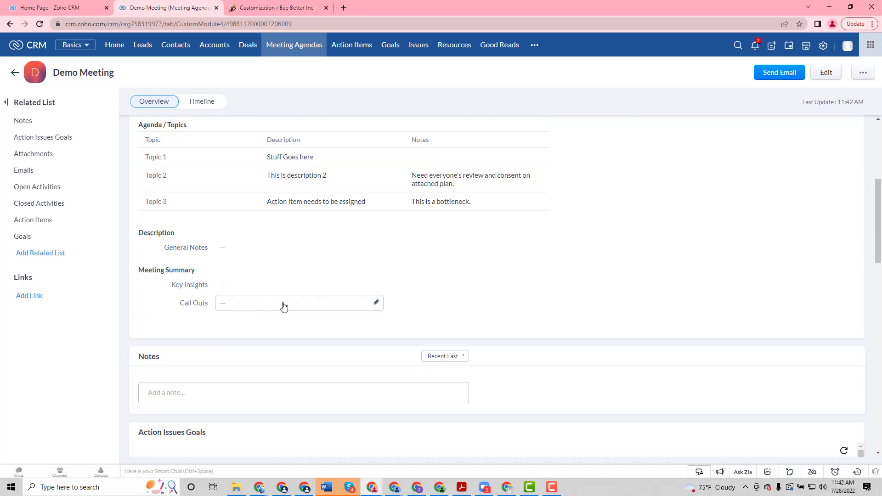
scroll(282, 305, down, 2)
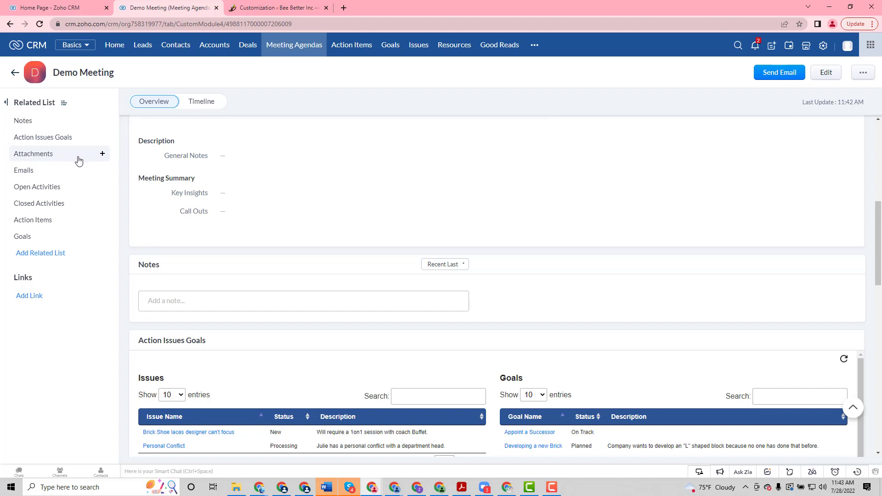
scroll(327, 238, up, 4)
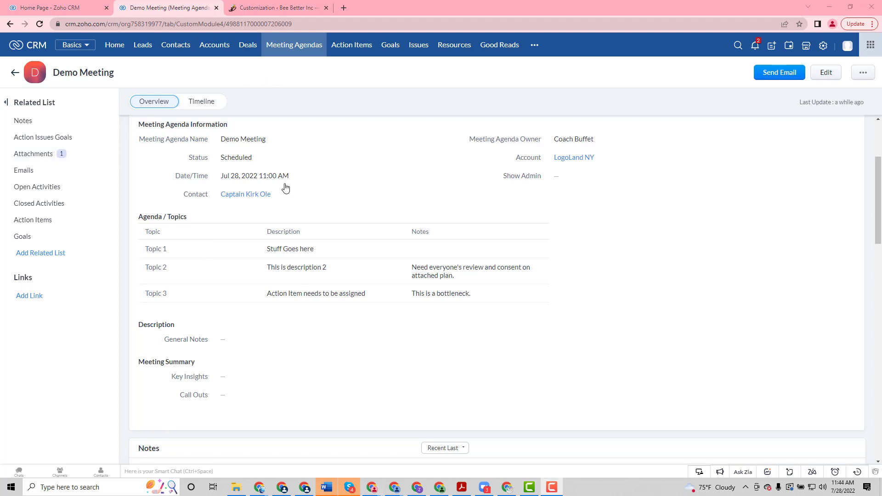
click(46, 156)
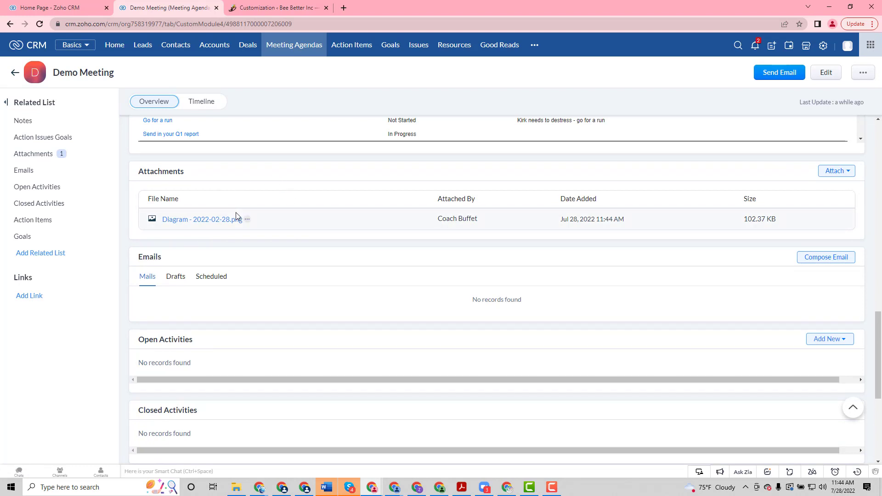
scroll(236, 216, up, 6)
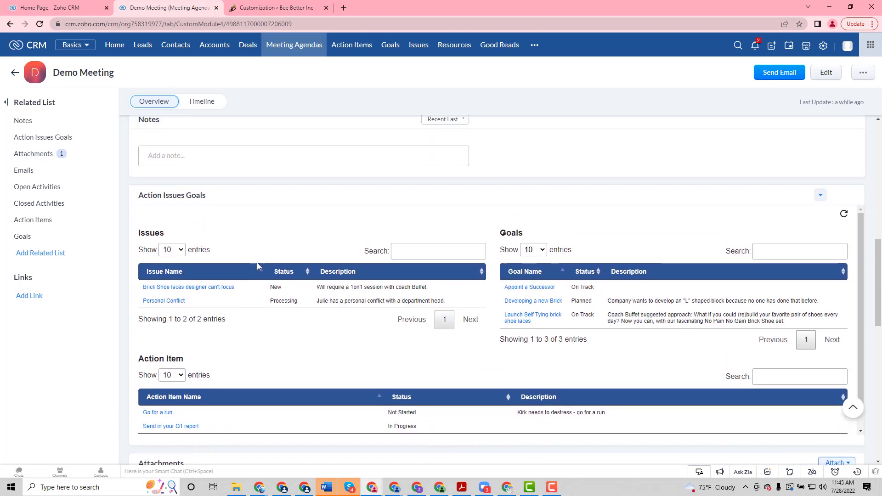
scroll(257, 265, up, 7)
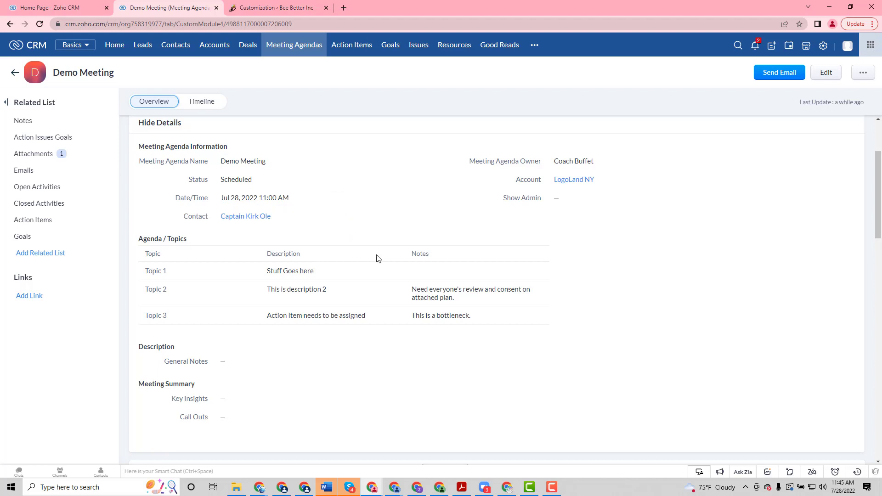
scroll(379, 248, down, 6)
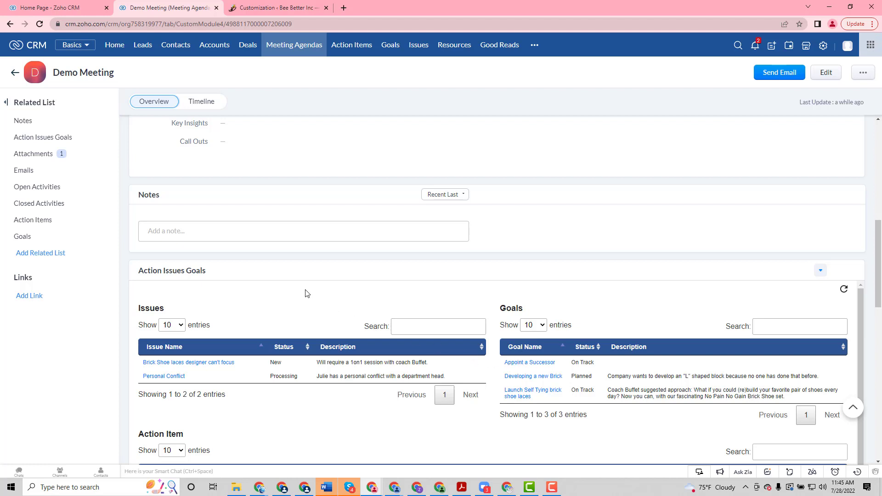
scroll(391, 312, up, 4)
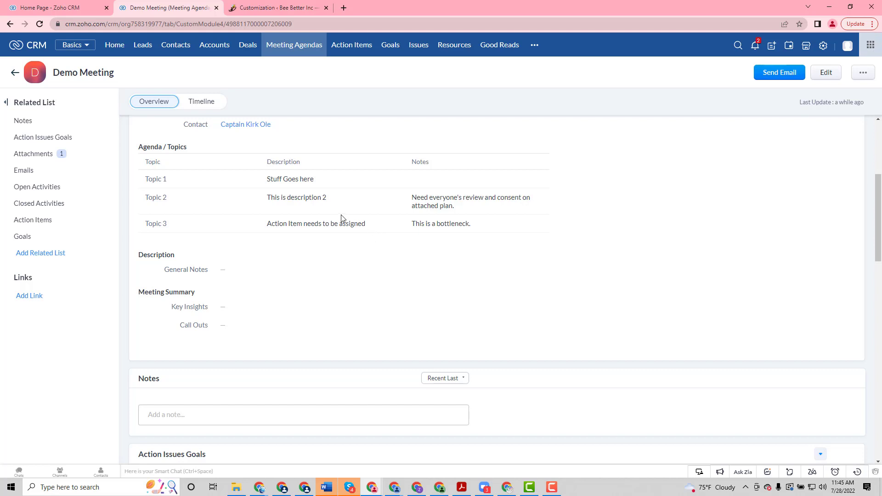
scroll(349, 250, up, 2)
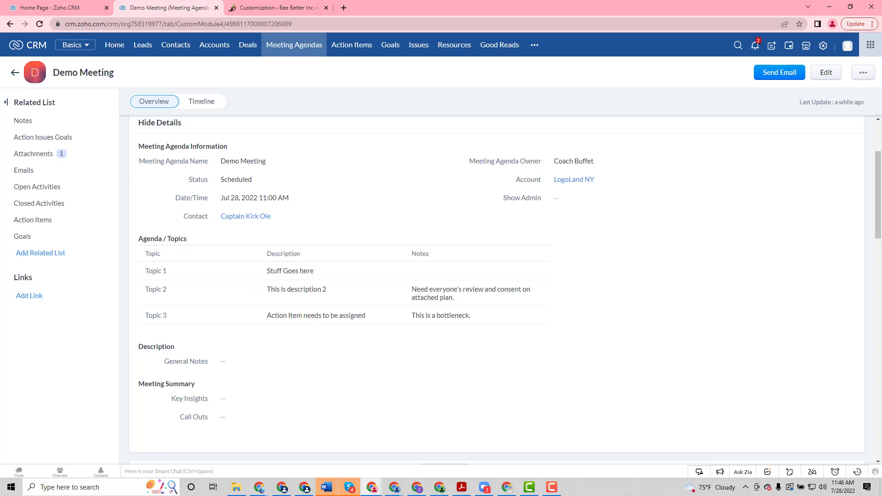
- Switch to the Bee Better Inc. client portal, open Demo Meeting from its meetings list and review the goals, description and agenda
drag(0, 95, 335, 3)
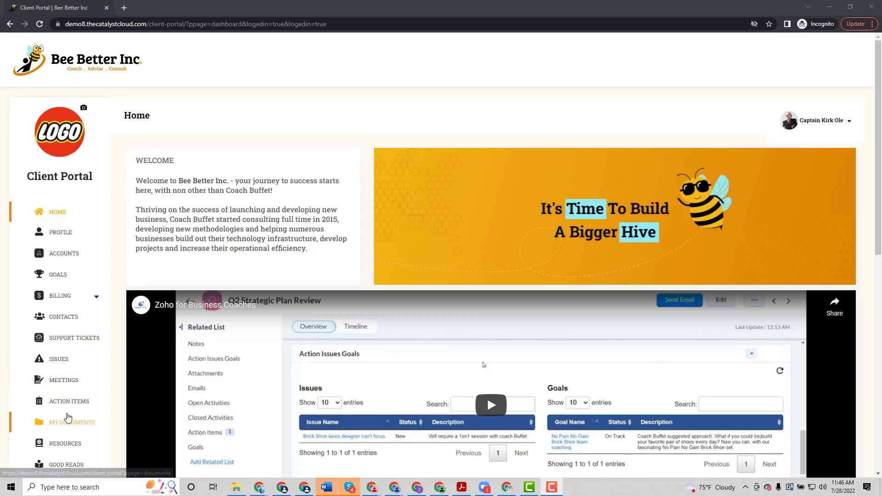
click(64, 381)
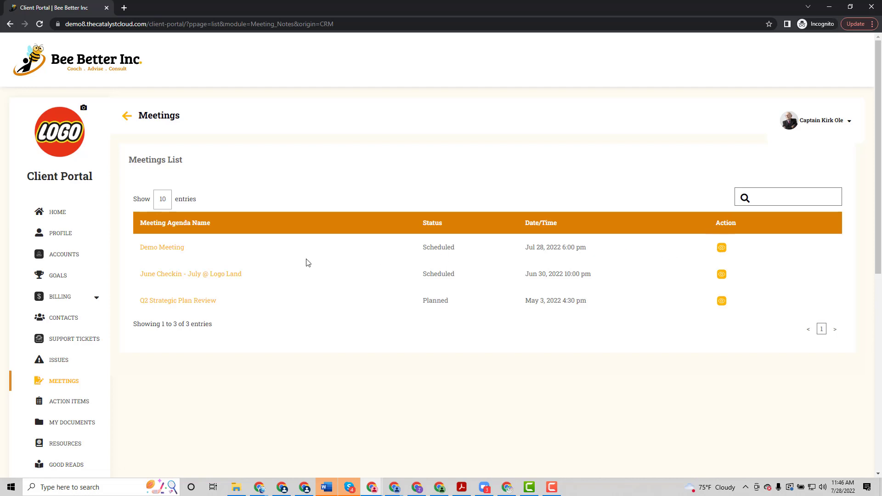
click(721, 249)
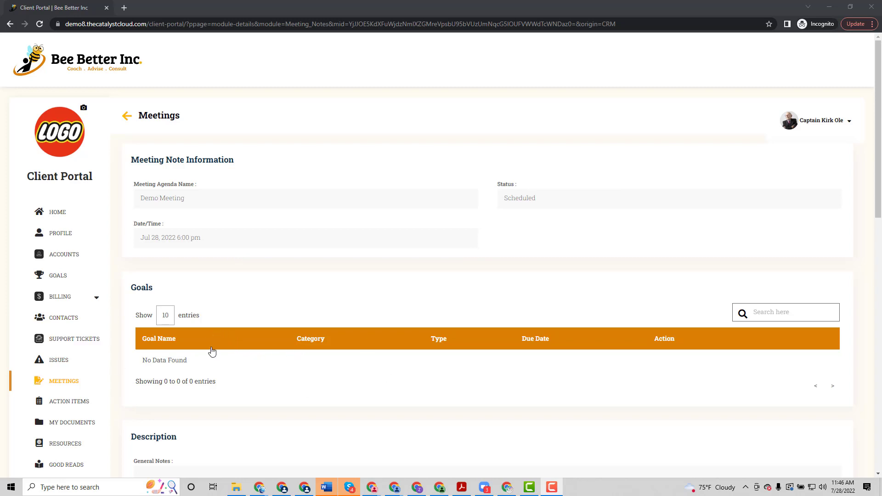
scroll(247, 356, down, 4)
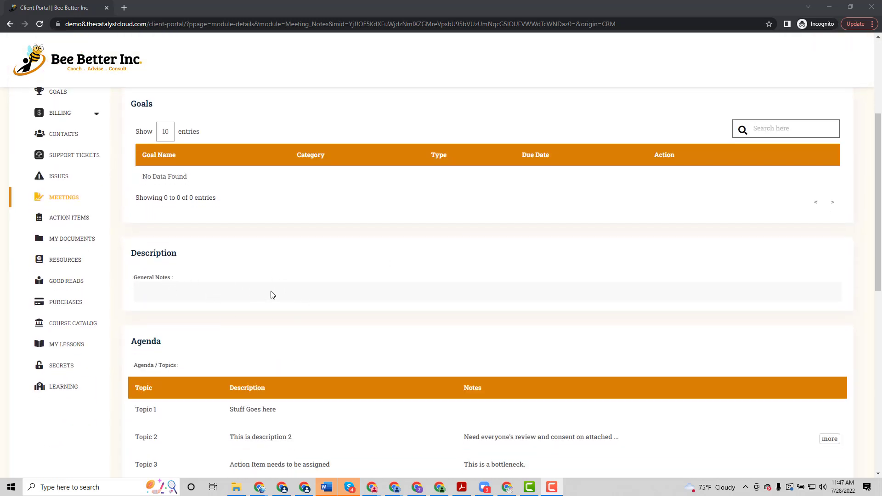
- Review the Demo Meeting's agenda topics, action items and attachments in the client portal
scroll(271, 294, down, 3)
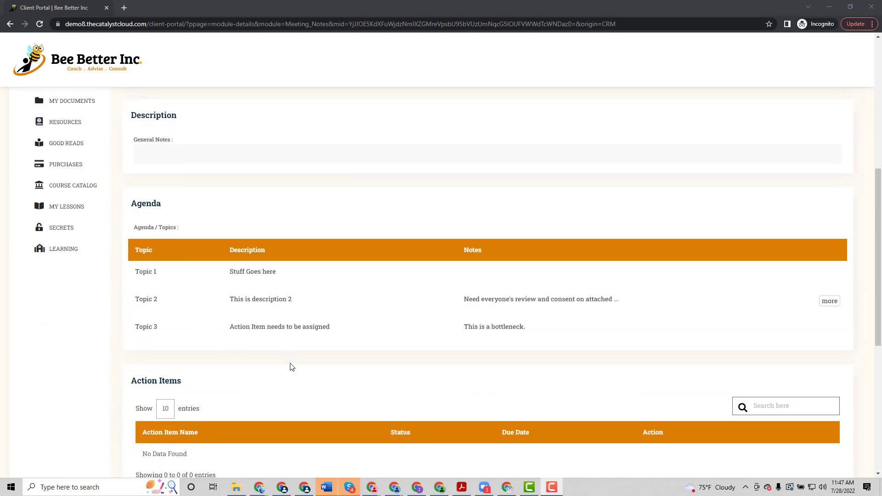
scroll(291, 367, down, 3)
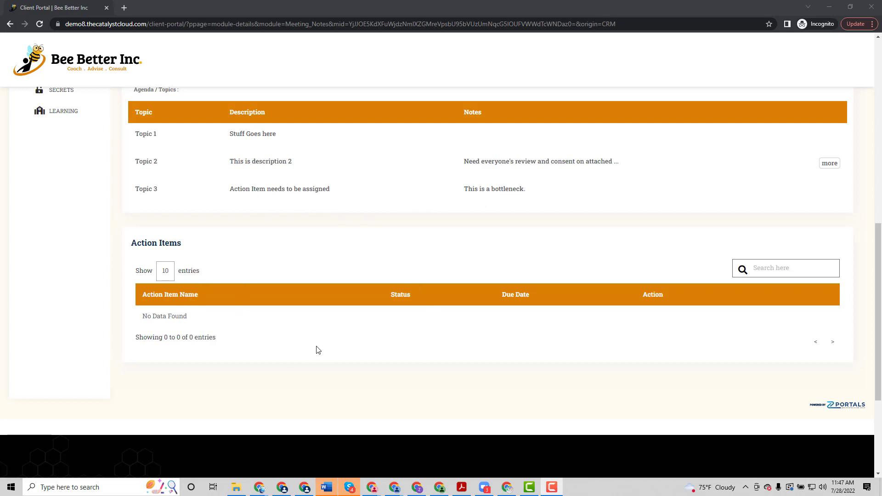
scroll(318, 350, down, 1)
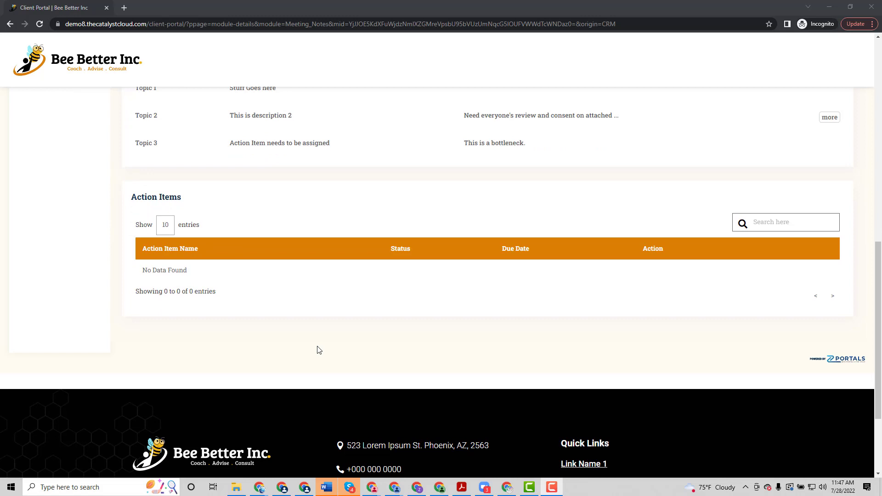
scroll(317, 349, up, 1)
scroll(317, 348, up, 1)
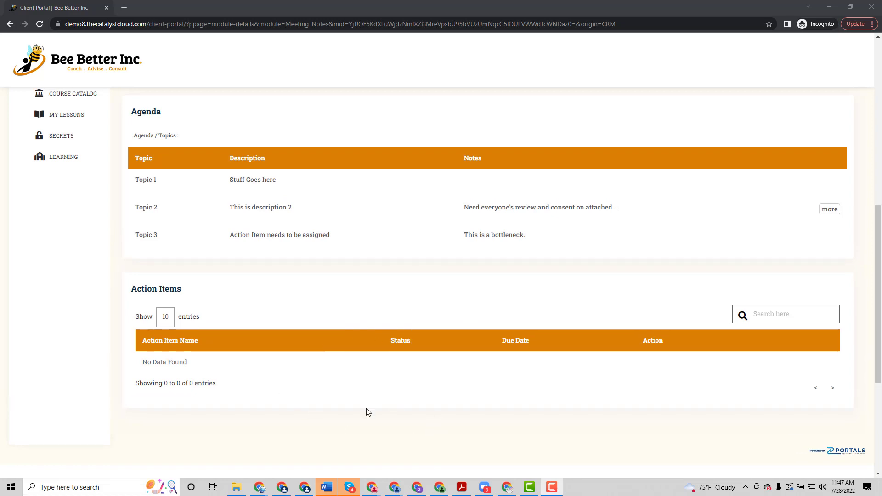
scroll(377, 373, up, 7)
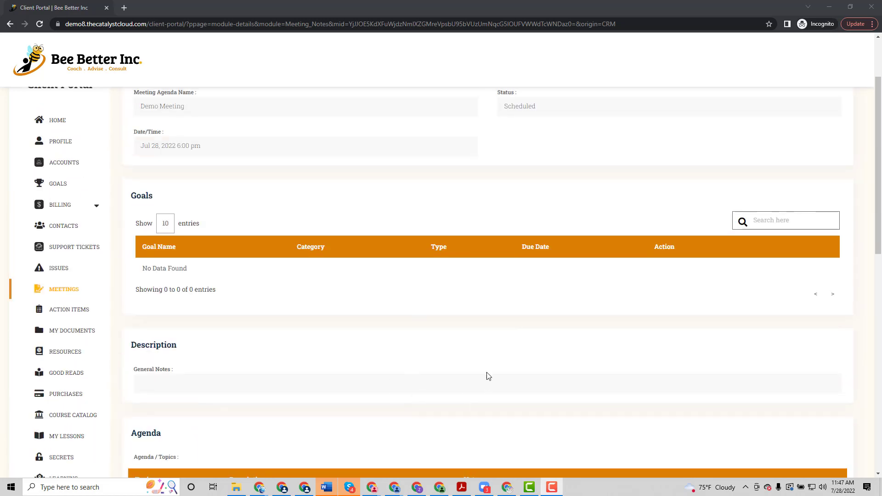
scroll(373, 373, up, 2)
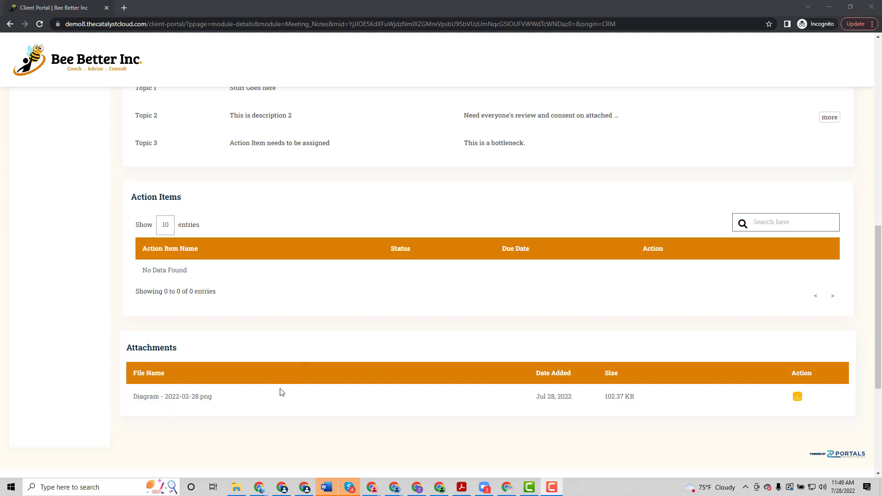
scroll(799, 294, up, 10)
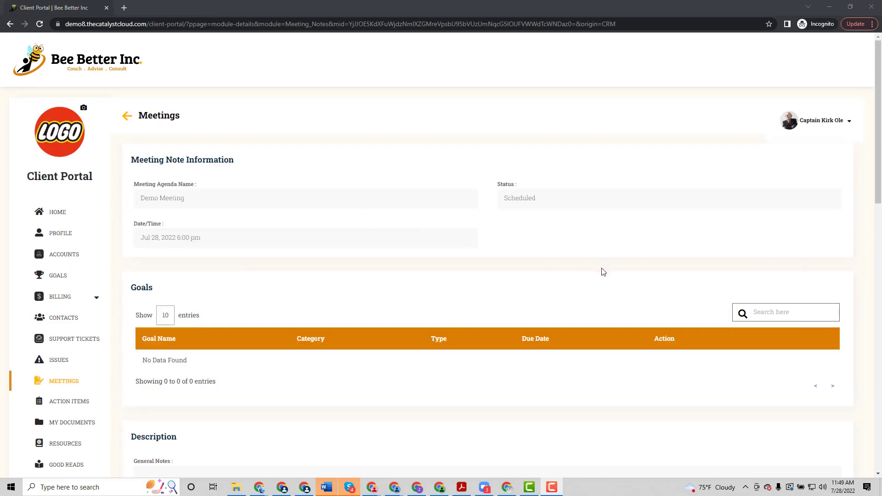
scroll(581, 293, down, 10)
scroll(536, 386, down, 3)
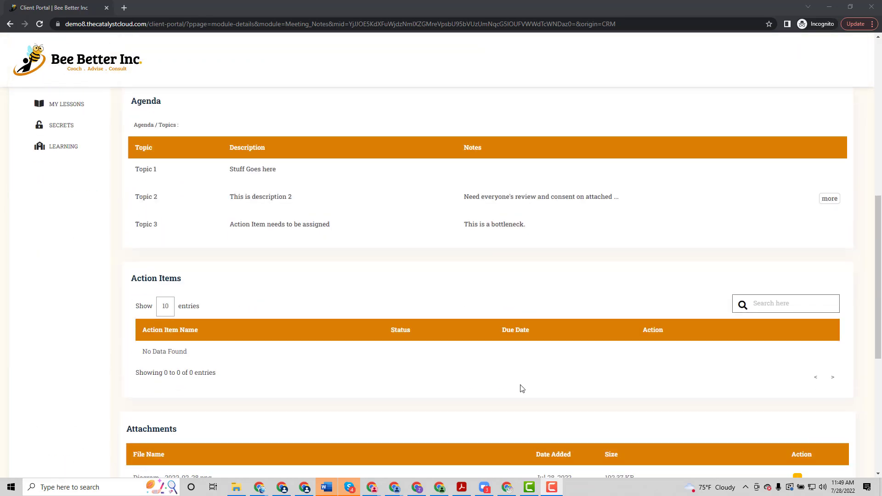
scroll(393, 336, up, 1)
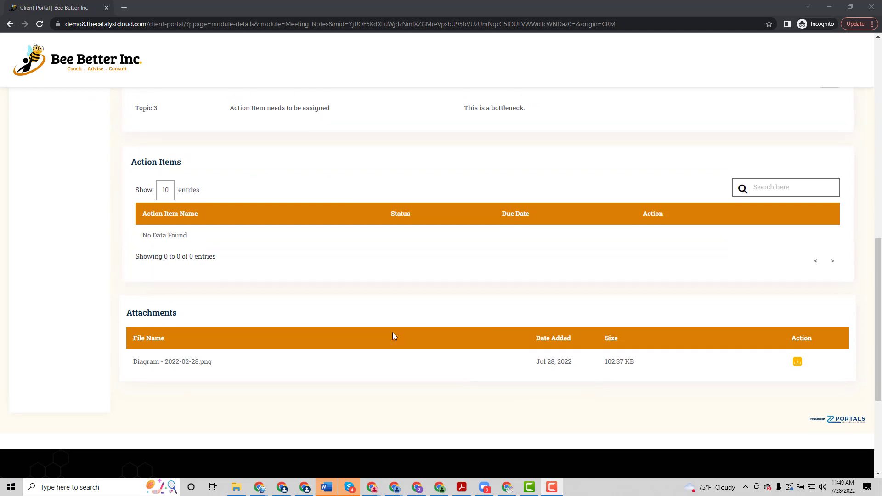
scroll(381, 323, up, 3)
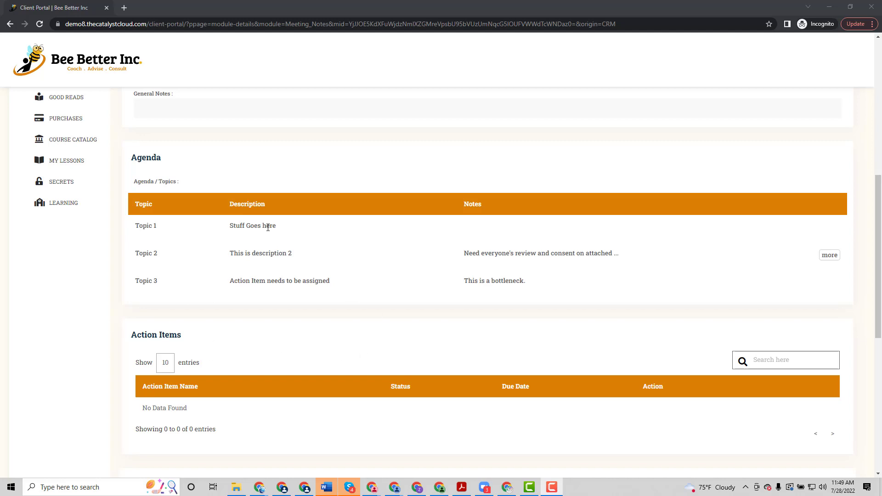
- Switch to Zoho CRM and start a new related action item from the Demo Meeting record
drag(257, 5, 0, 4)
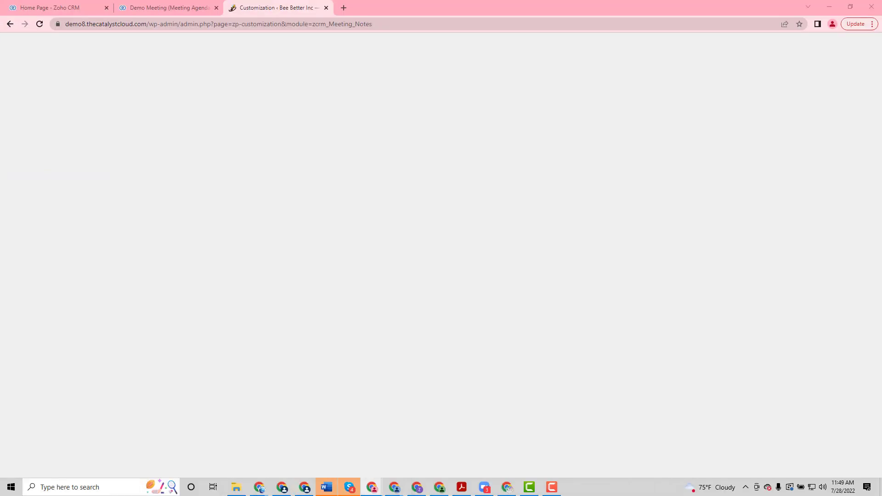
click(140, 6)
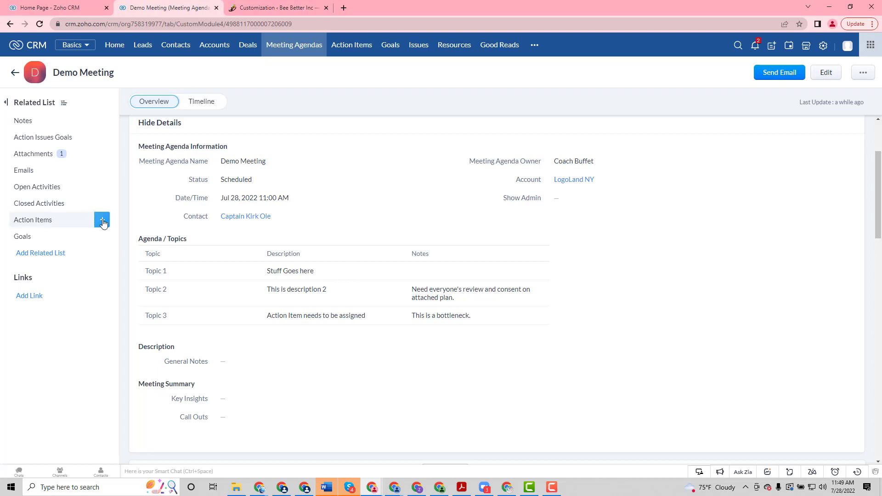
click(102, 219)
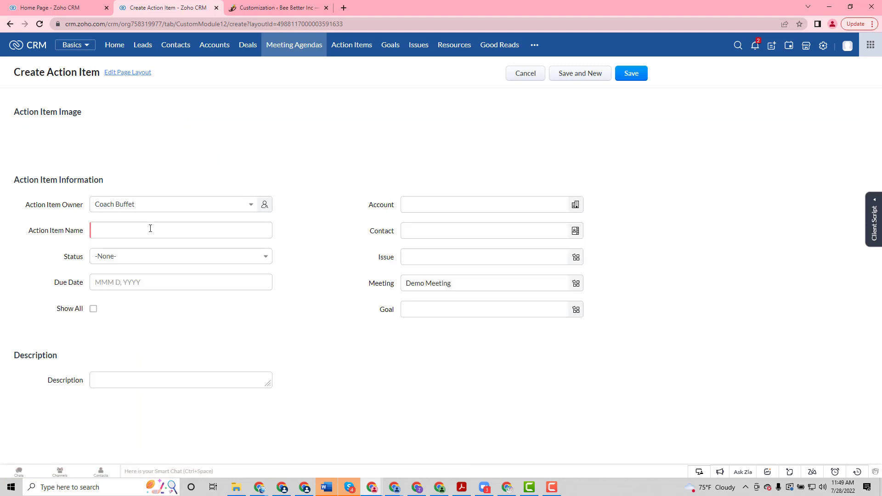
- Name the action item Review Diagram, with status Not Started and due date Jul 28, 2022
click(167, 229)
text(Review Diagram)
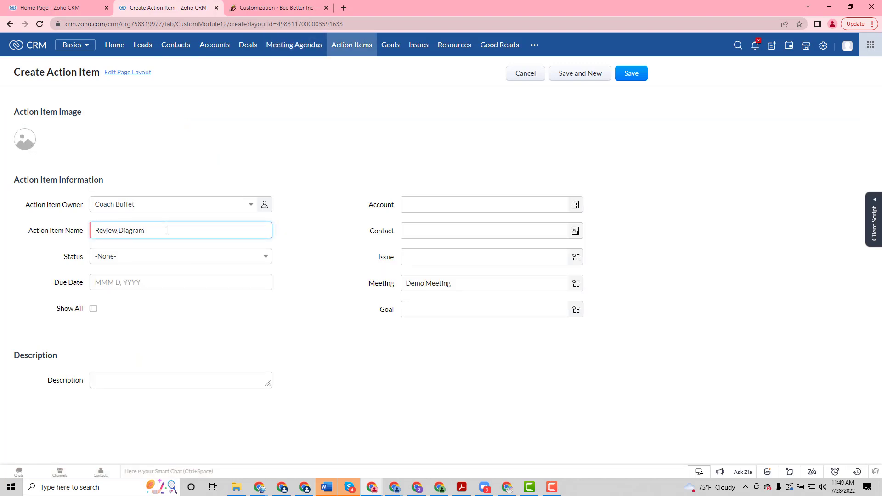
click(155, 255)
click(136, 291)
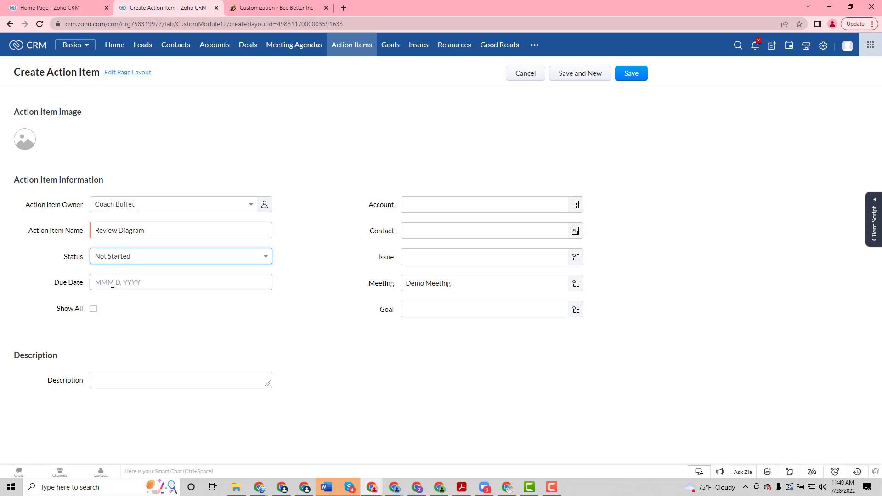
click(123, 283)
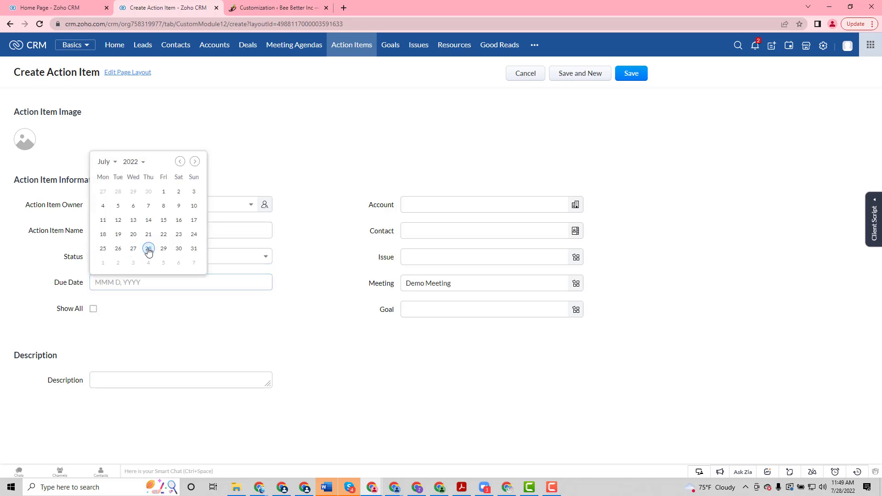
click(149, 250)
- Link the action item to the LogoLand NY account and the meeting's client contact
click(442, 205)
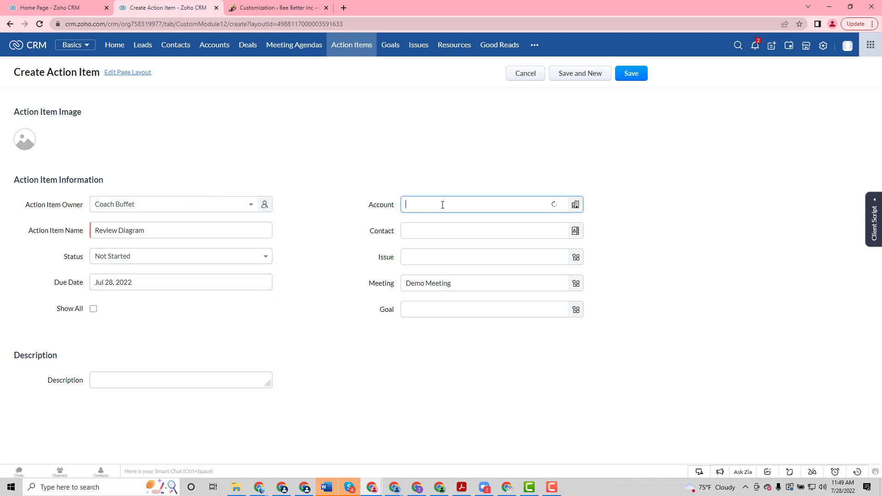
click(452, 270)
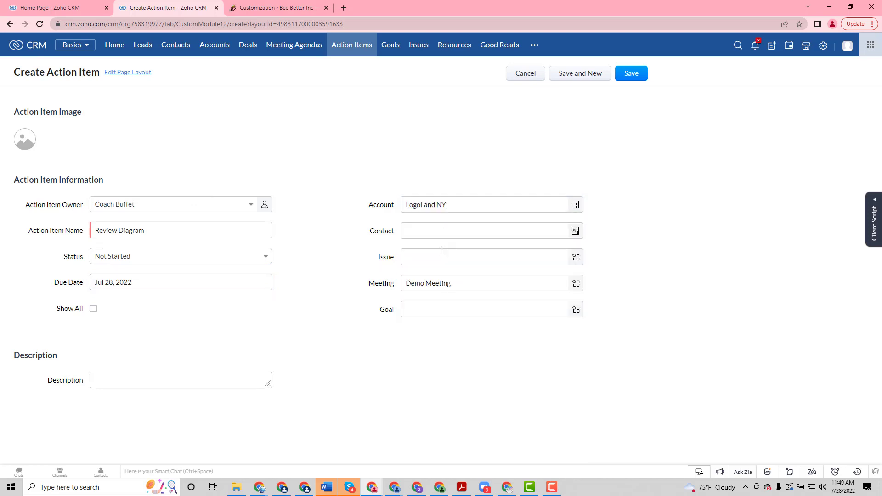
click(445, 230)
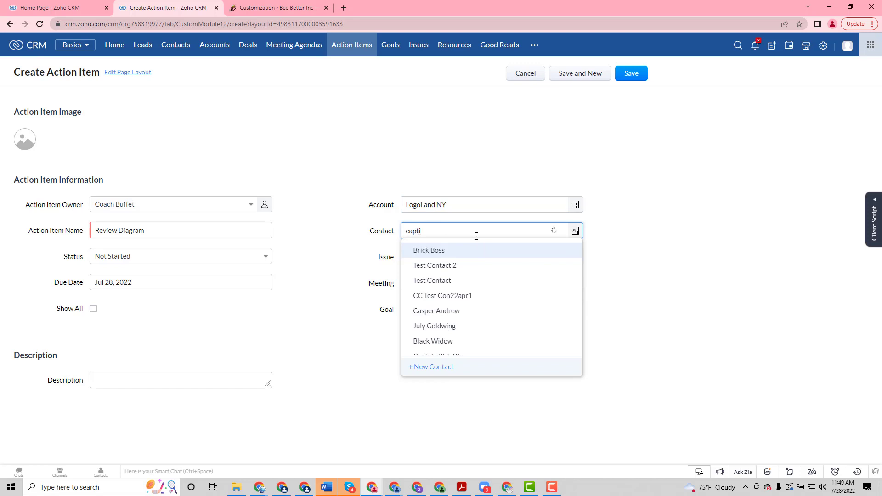
text(capti)
key(BackSpace)
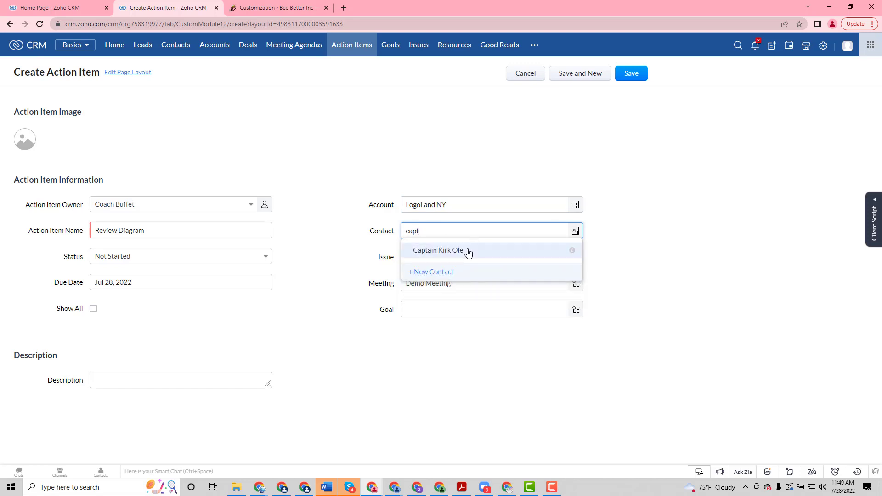
click(468, 253)
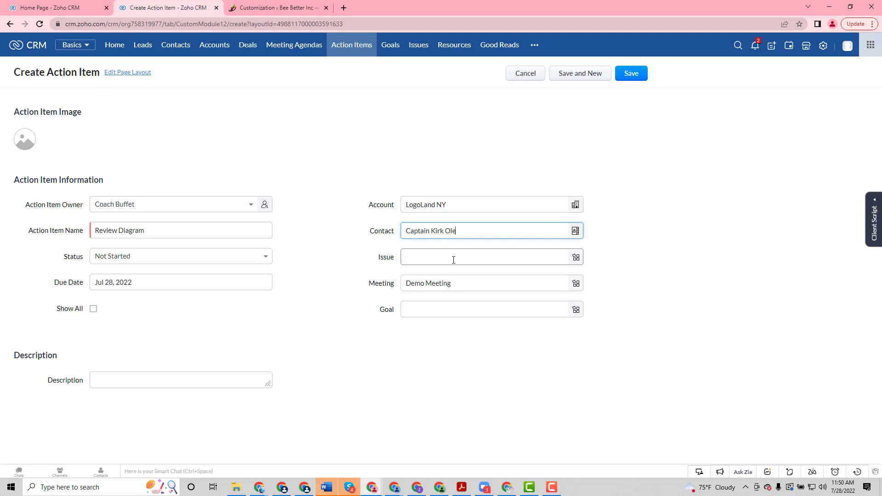
- Save the action item and show the Demo Meeting's related action items
click(631, 76)
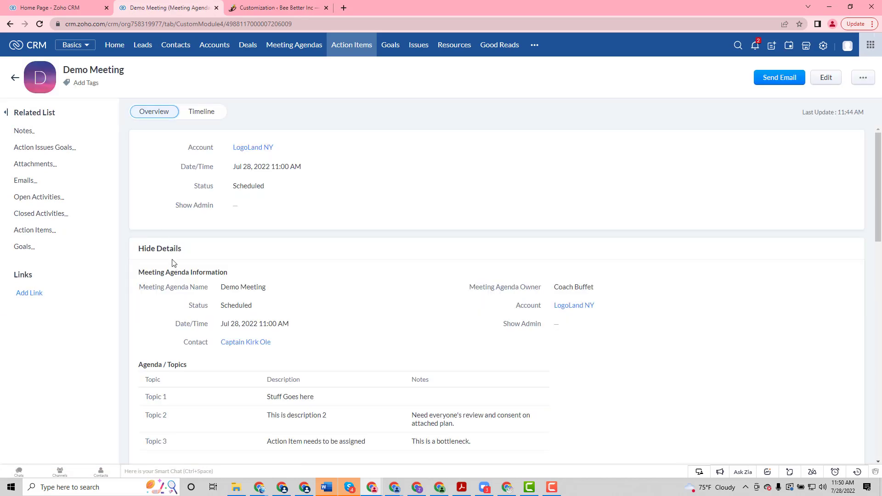
click(31, 230)
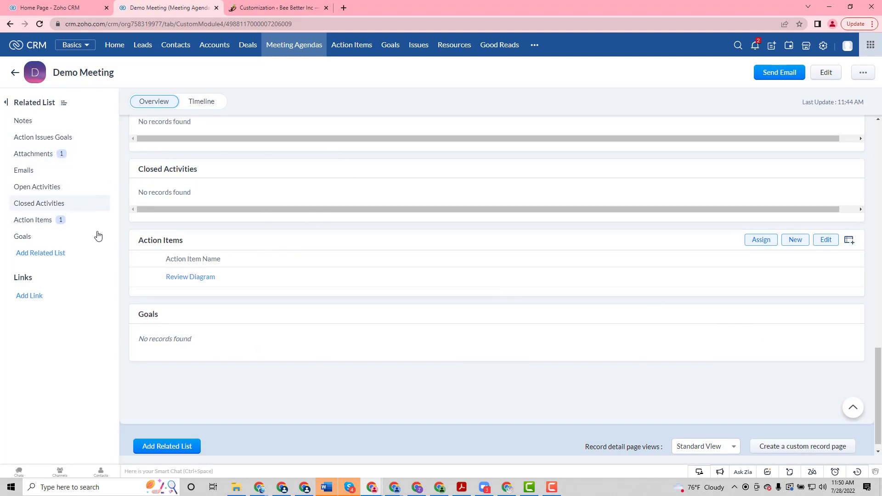
scroll(366, 344, up, 2)
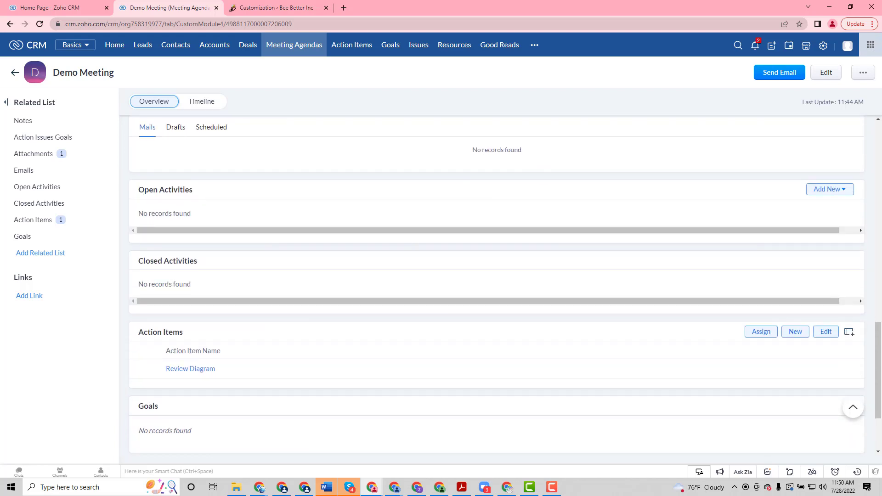
- Switch back to the client portal, reload the Demo Meeting page and review its action items, meeting information, goals and agenda
drag(0, 7, 285, 0)
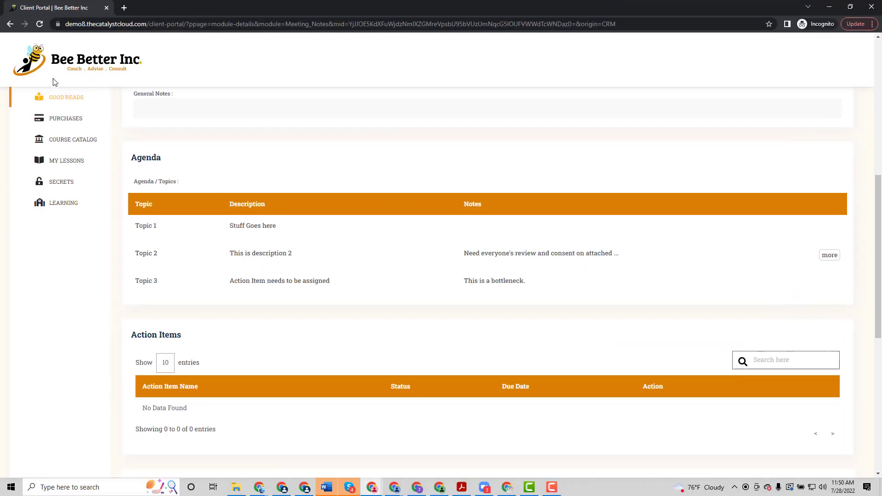
click(39, 24)
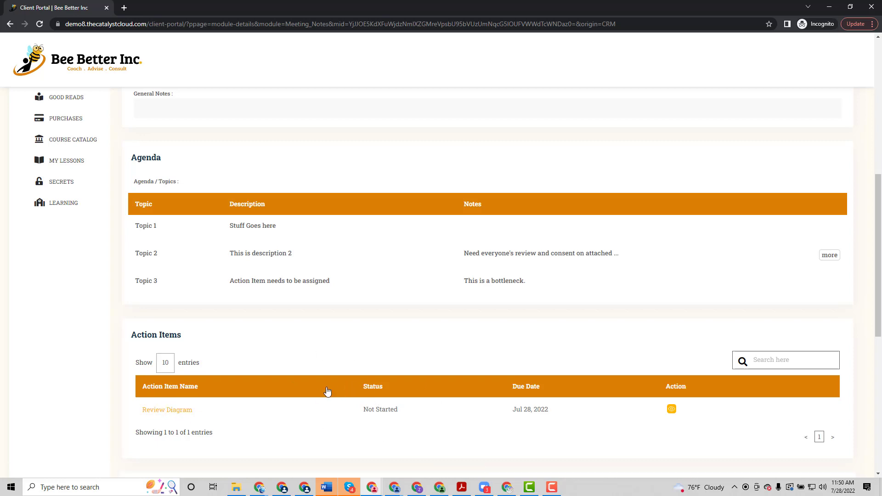
scroll(296, 360, up, 7)
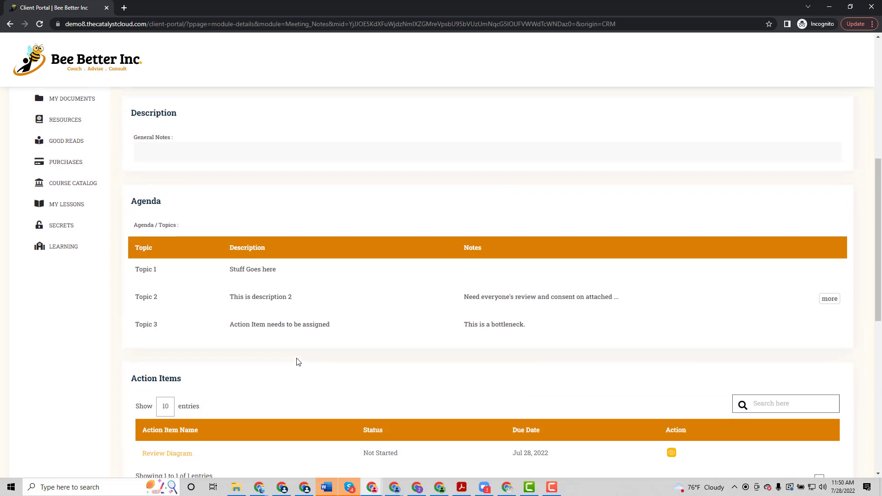
scroll(296, 361, up, 1)
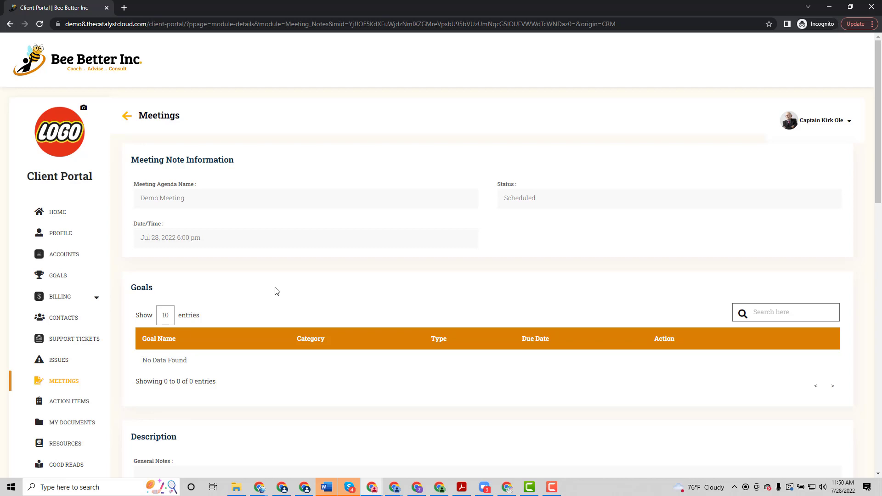
scroll(349, 337, down, 3)
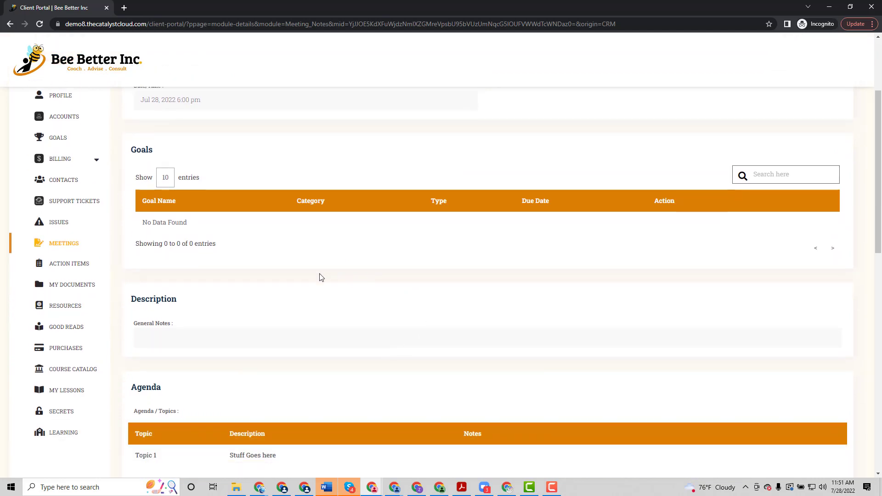
scroll(277, 338, down, 2)
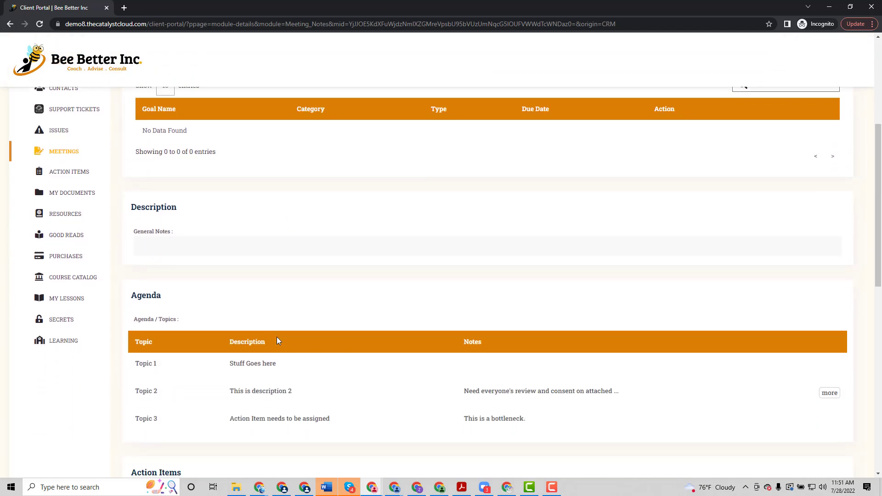